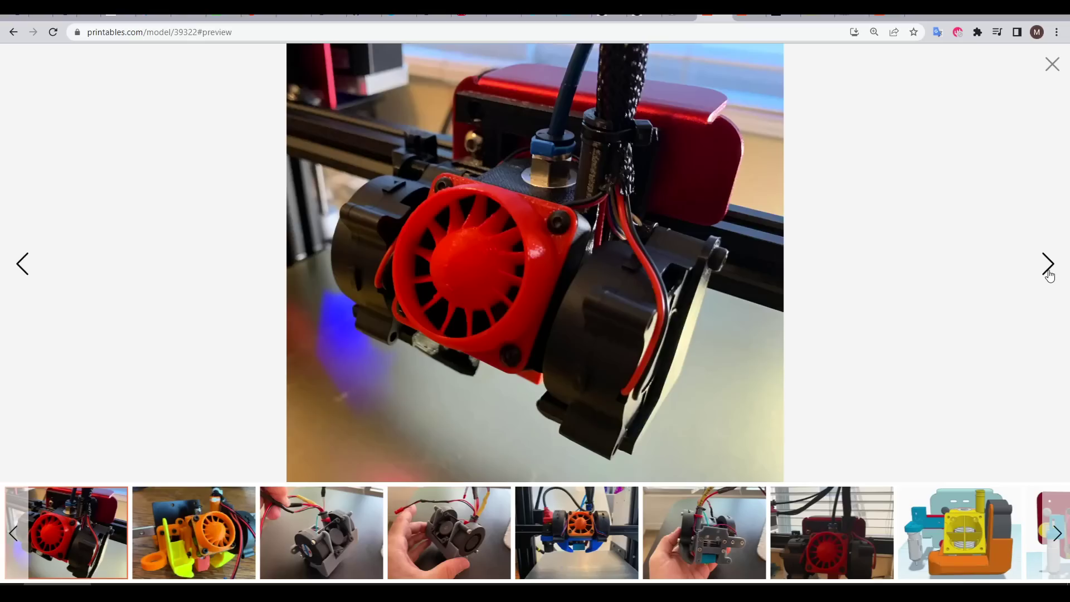
Advance the gallery past the orange duct build to the grey duct held in hand.
left_click(1046, 267)
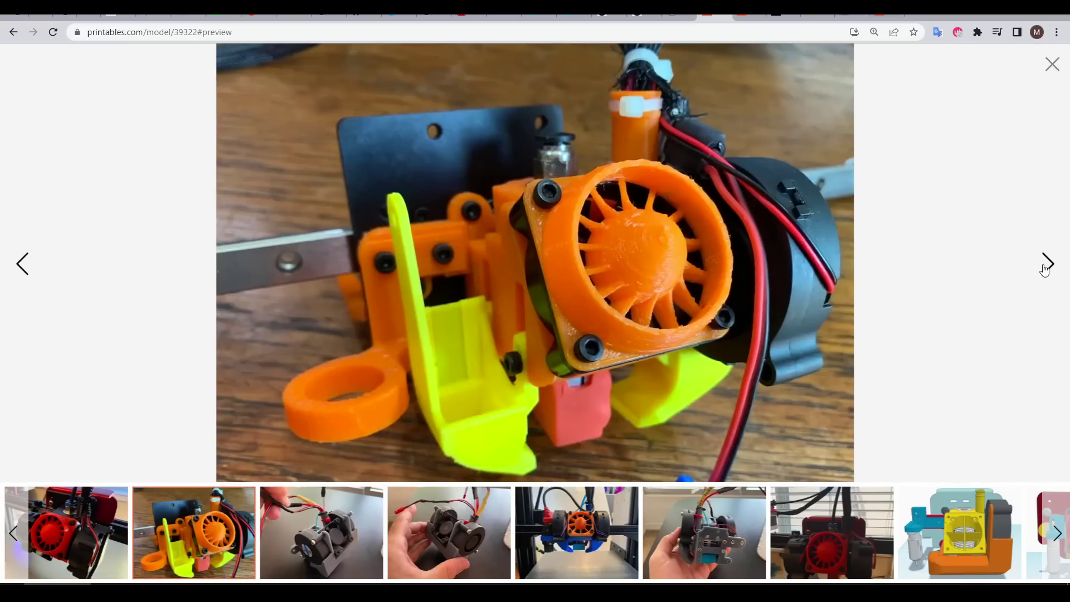
left_click(1046, 268)
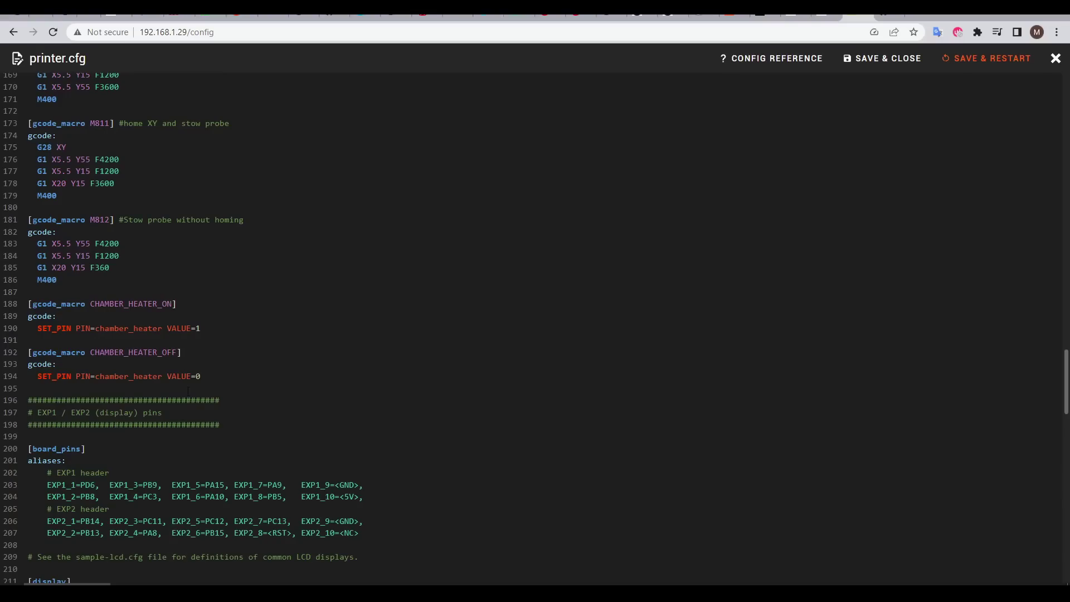
Extend the printer.cfg selection up to the CHAMBER_HEATER_ON macro header.
left_click_drag(23, 316, 21, 306)
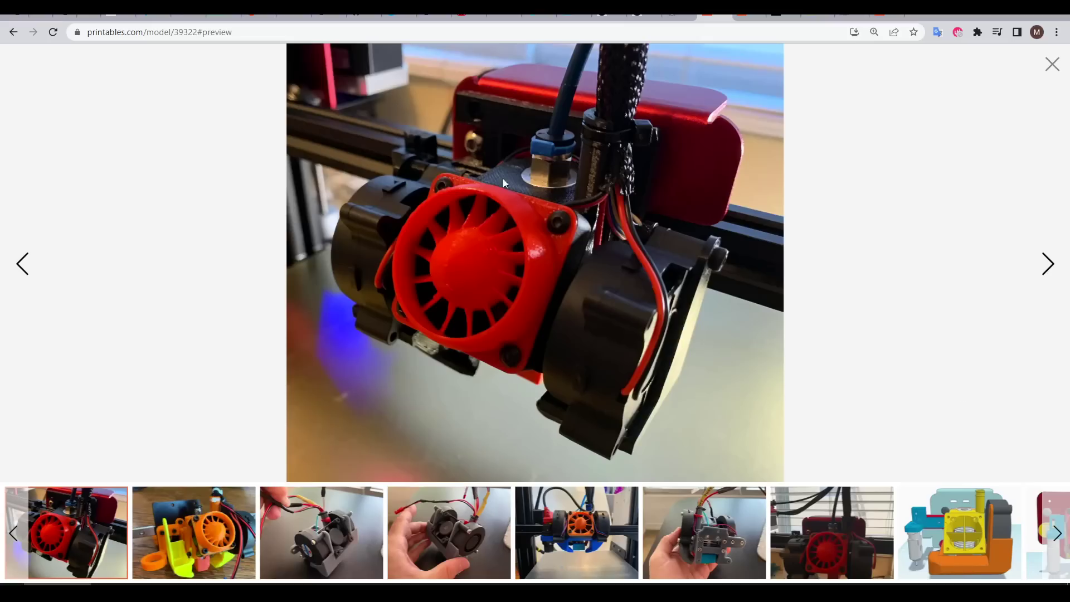
Step through the orange duct, grey duct, duct-in-hand and orange fan on printer photos.
left_click(1048, 265)
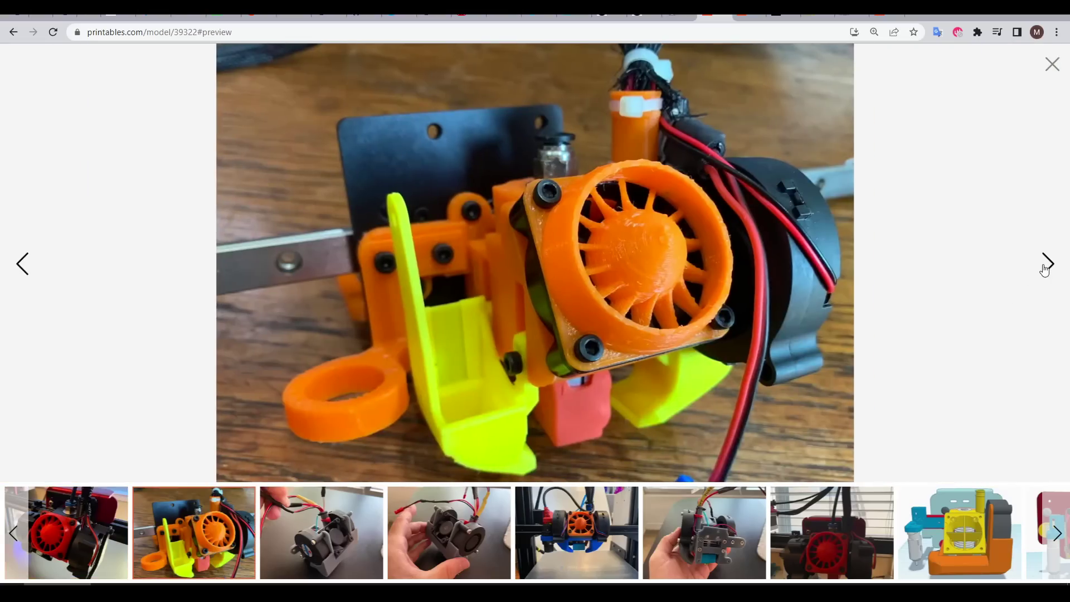
left_click(1046, 266)
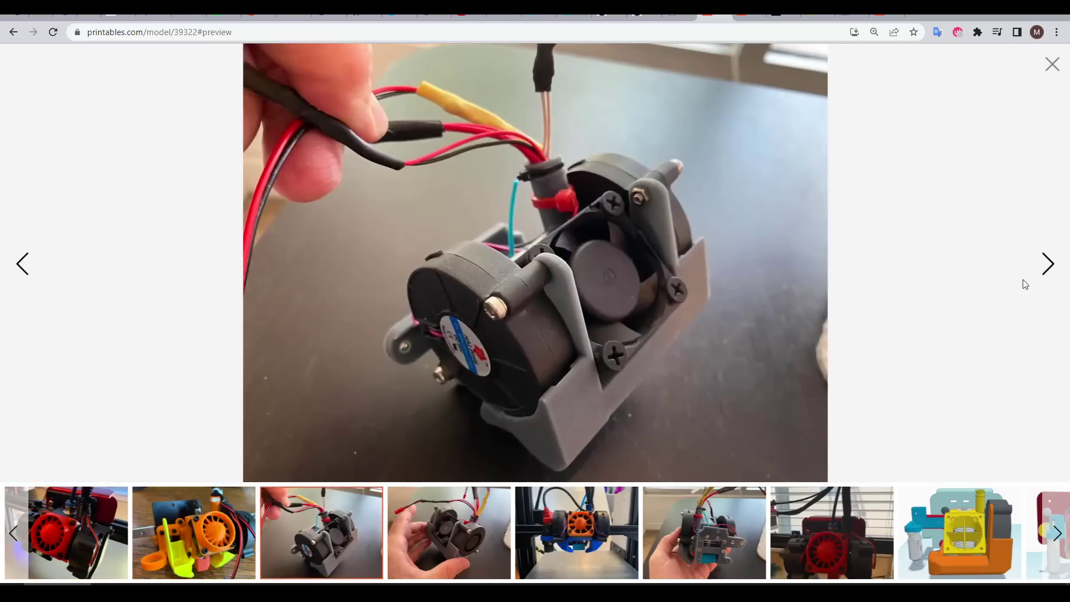
left_click(1044, 269)
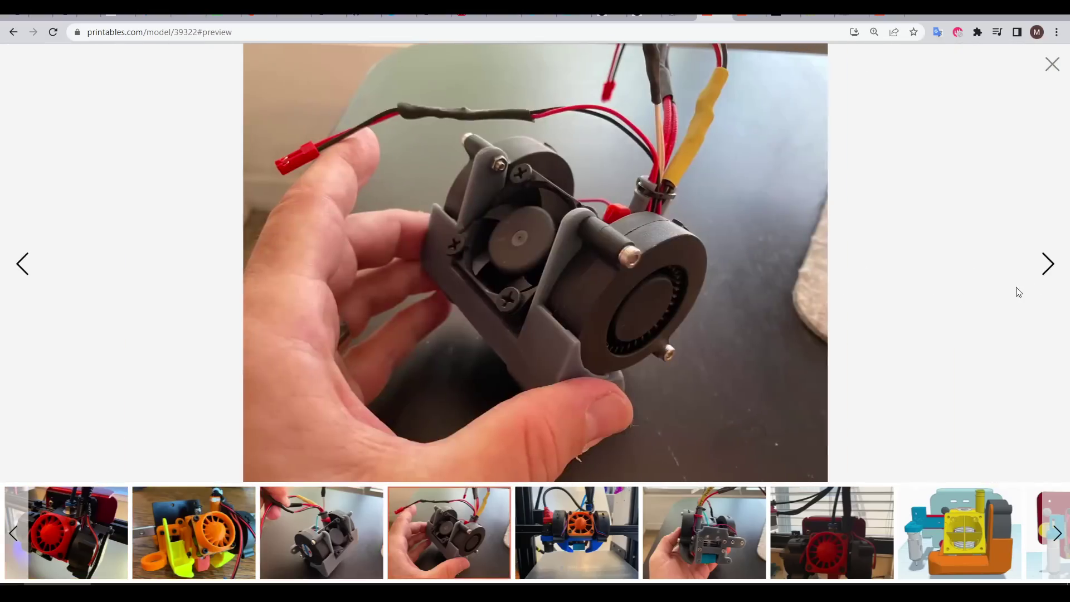
left_click(1050, 266)
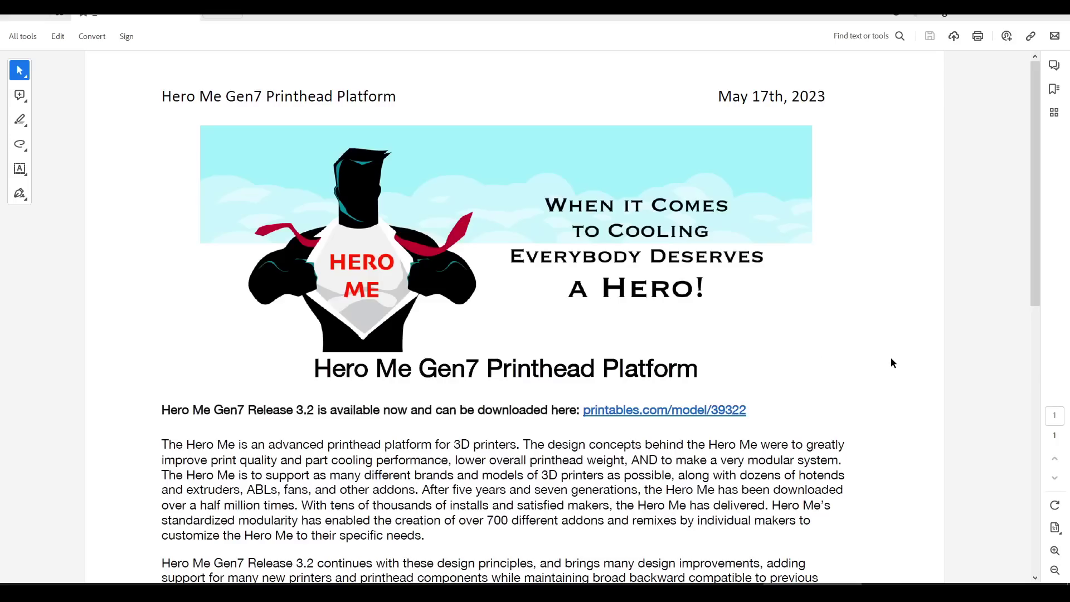
Scroll down through the Hero Me Gen7 guide PDF in Acrobat.
scroll(891, 363, "down", 5)
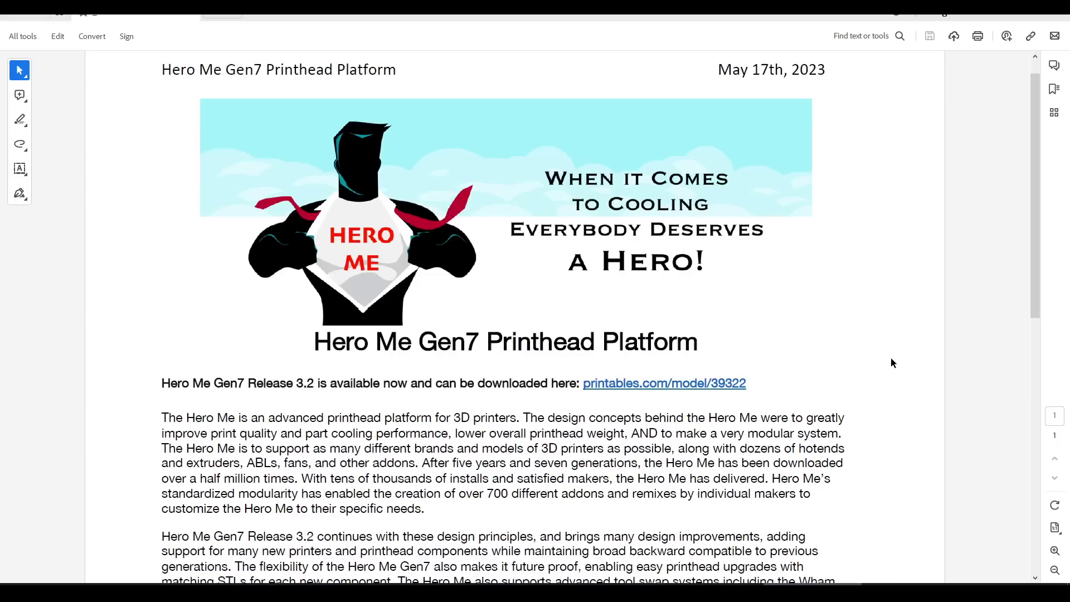
scroll(891, 362, "down", 3)
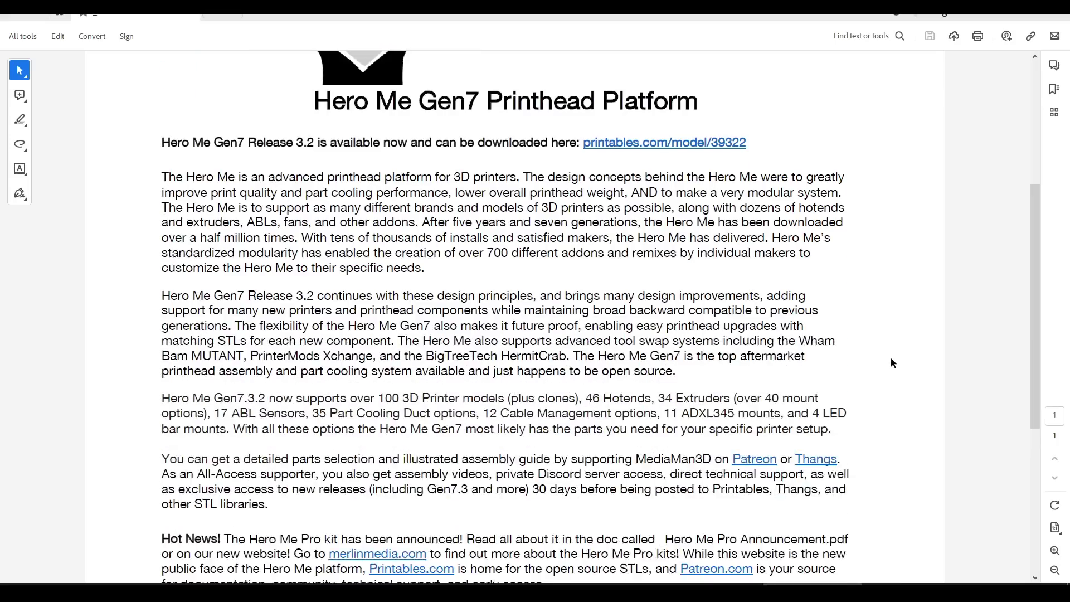
scroll(891, 363, "down", 5)
scroll(891, 363, "down", 1)
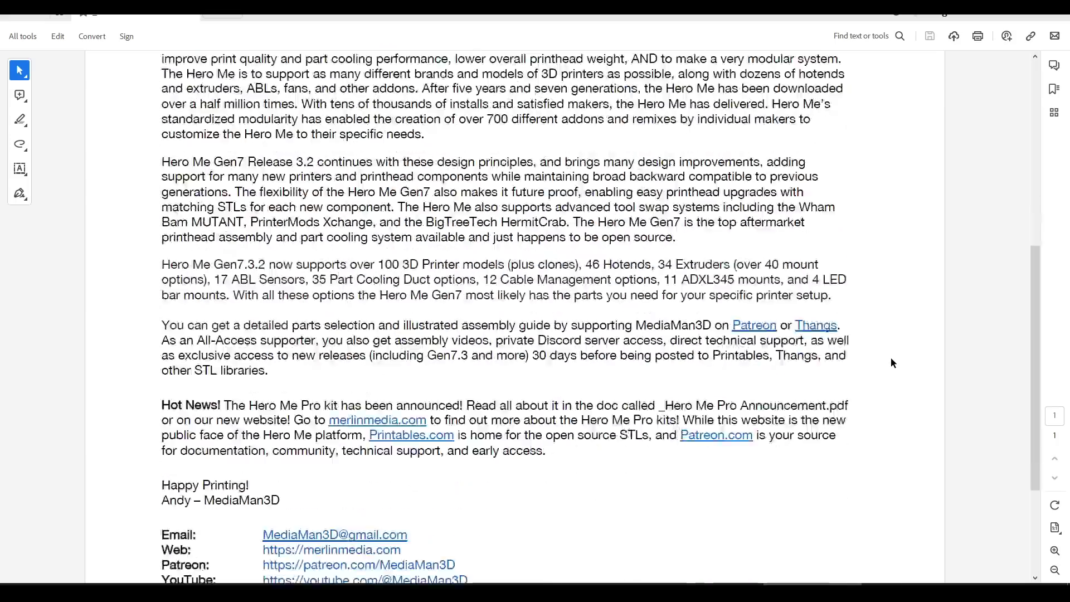
Switch to the supported components PDF and read down through its pages.
key("ctrl+Tab")
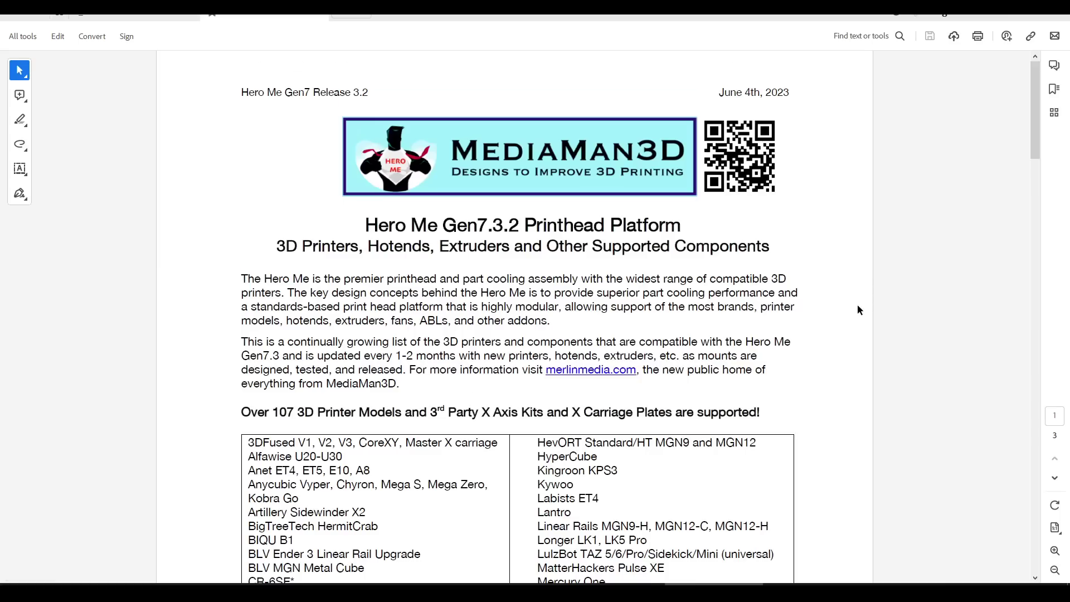
scroll(858, 310, "down", 3)
scroll(857, 305, "down", 9)
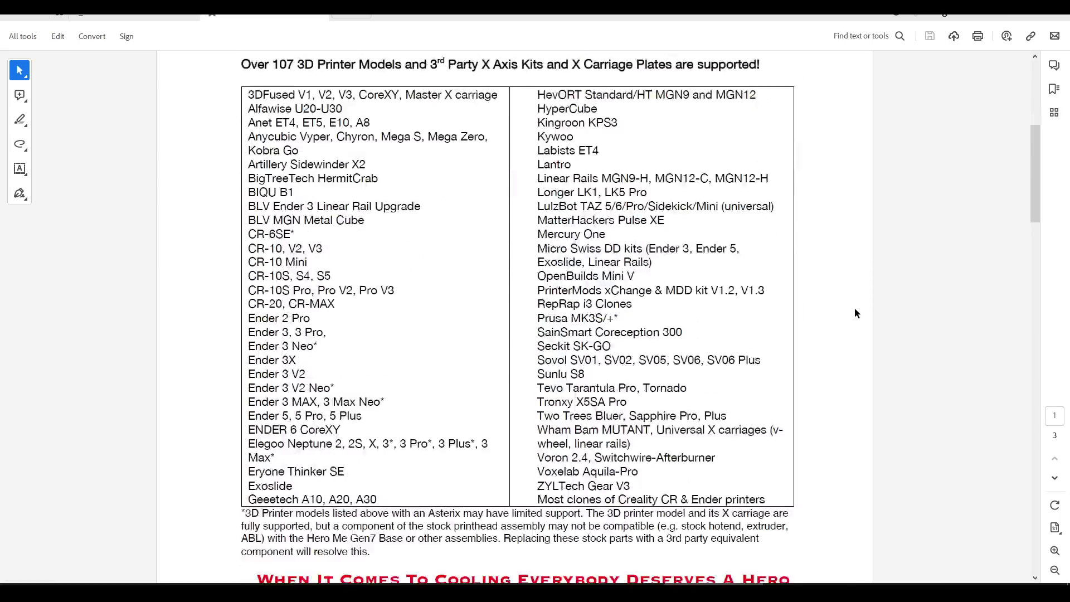
scroll(855, 310, "down", 17)
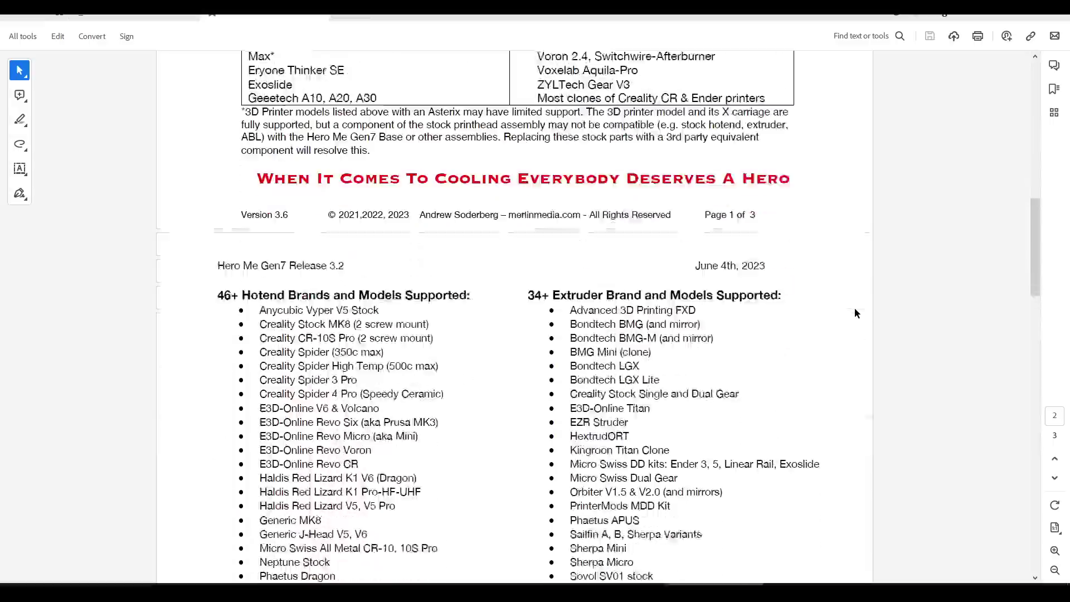
scroll(856, 313, "down", 7)
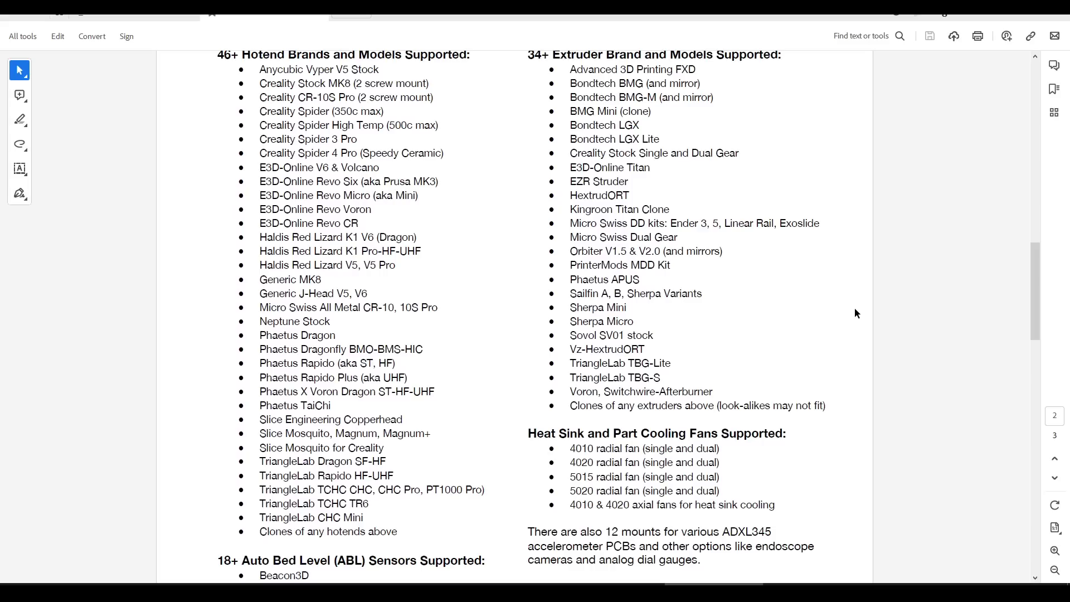
scroll(892, 300, "down", 20)
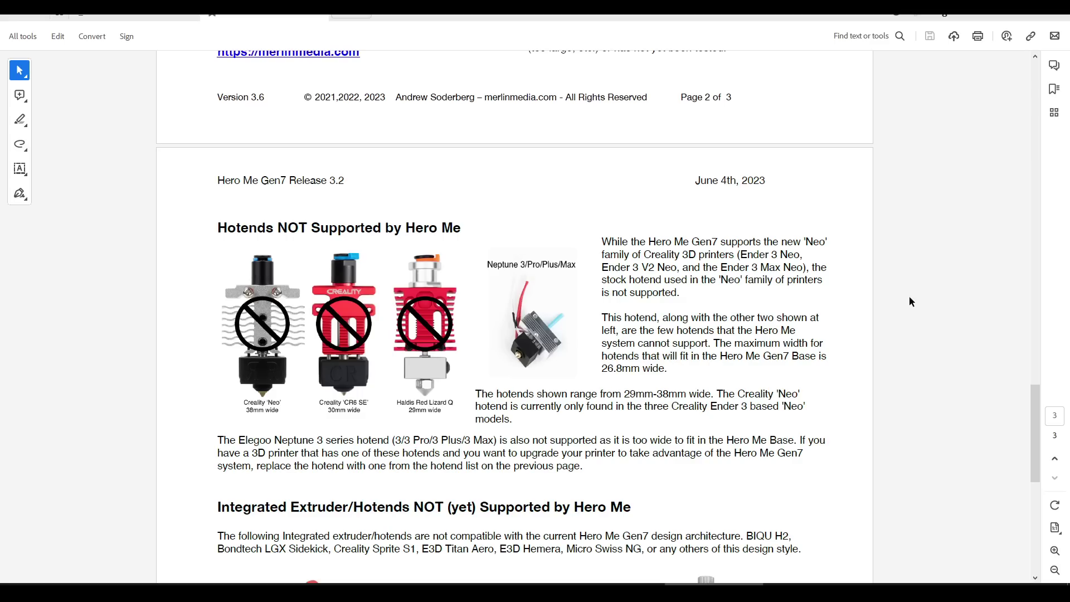
scroll(919, 302, "down", 13)
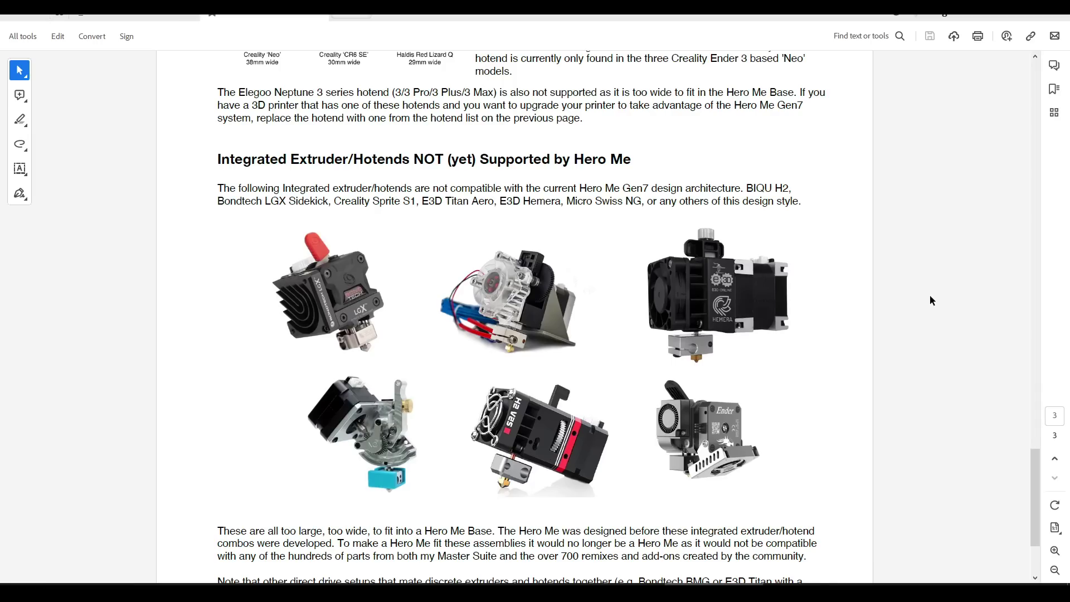
Finish page 3's unsupported hotends, then show the model's Remixes on Printables.
scroll(929, 299, "down", 1)
scroll(947, 295, "down", 4)
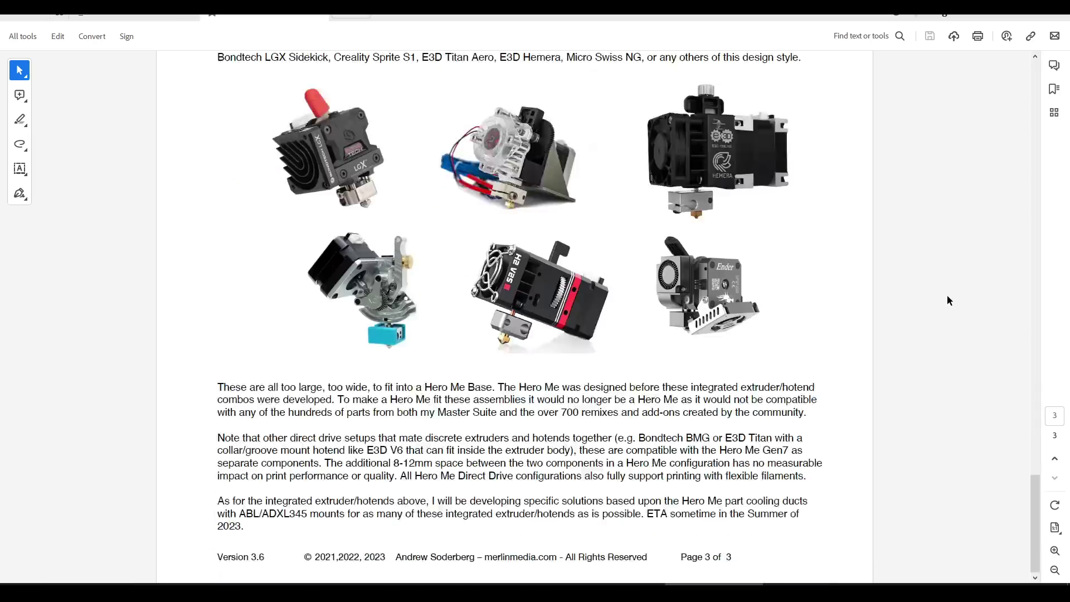
left_click(642, 303)
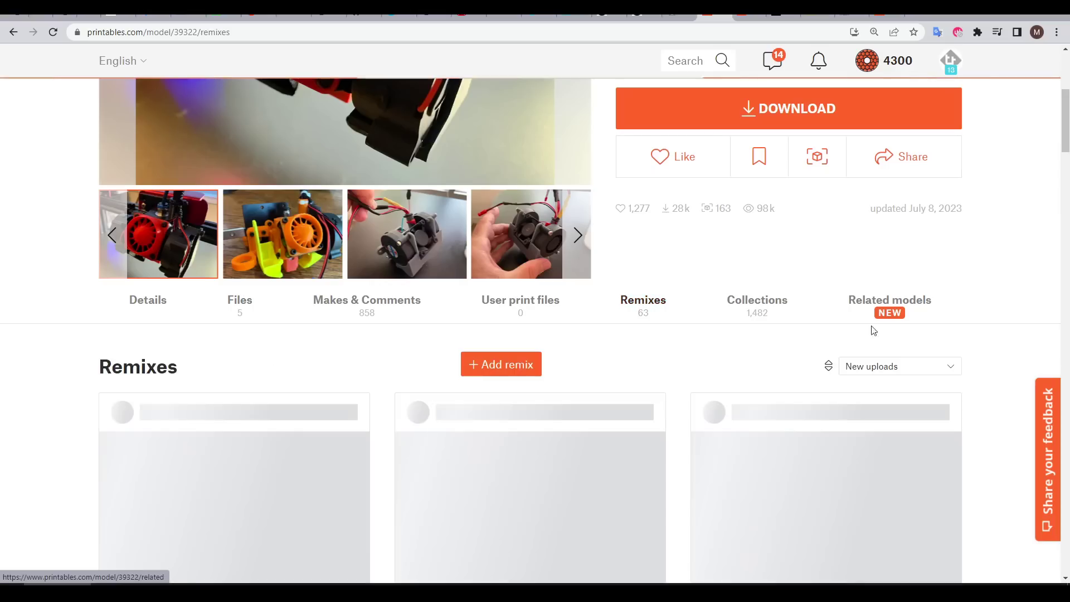
scroll(975, 352, "down", 4)
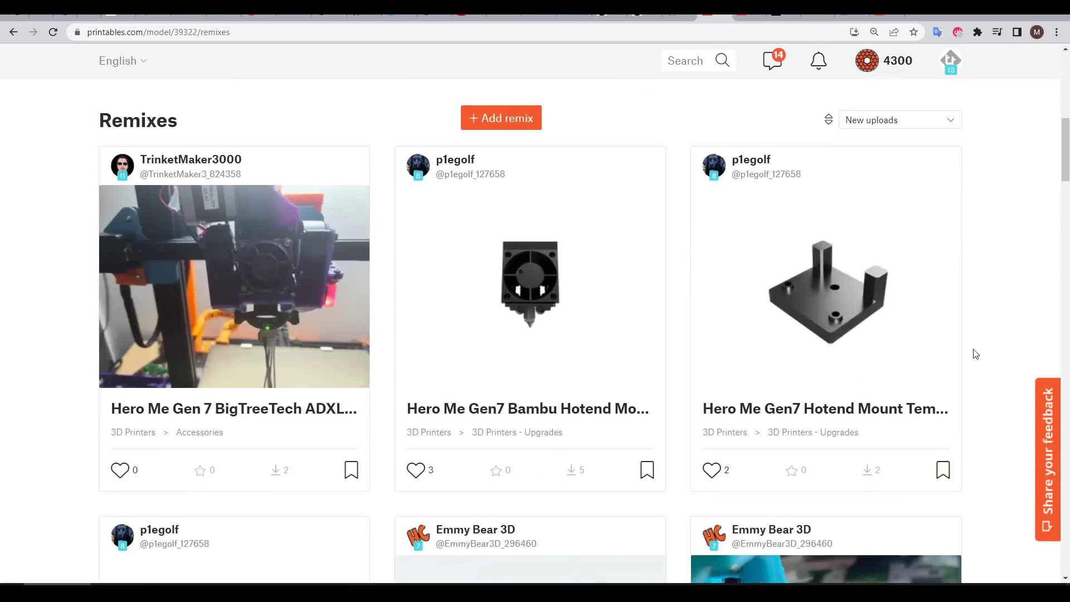
scroll(975, 354, "down", 6)
scroll(975, 353, "down", 4)
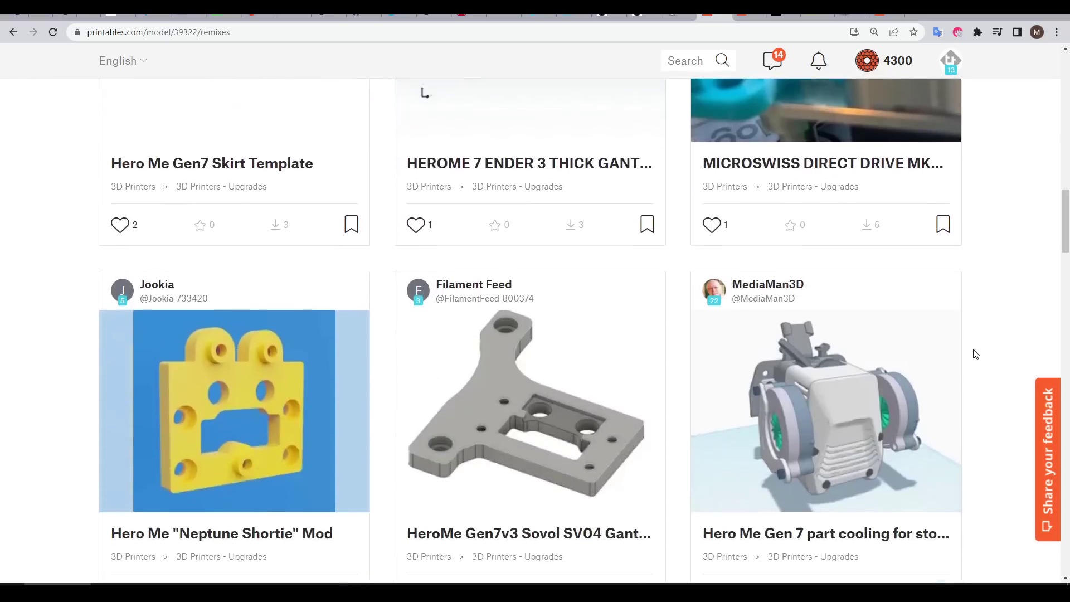
scroll(975, 354, "down", 5)
scroll(975, 353, "down", 5)
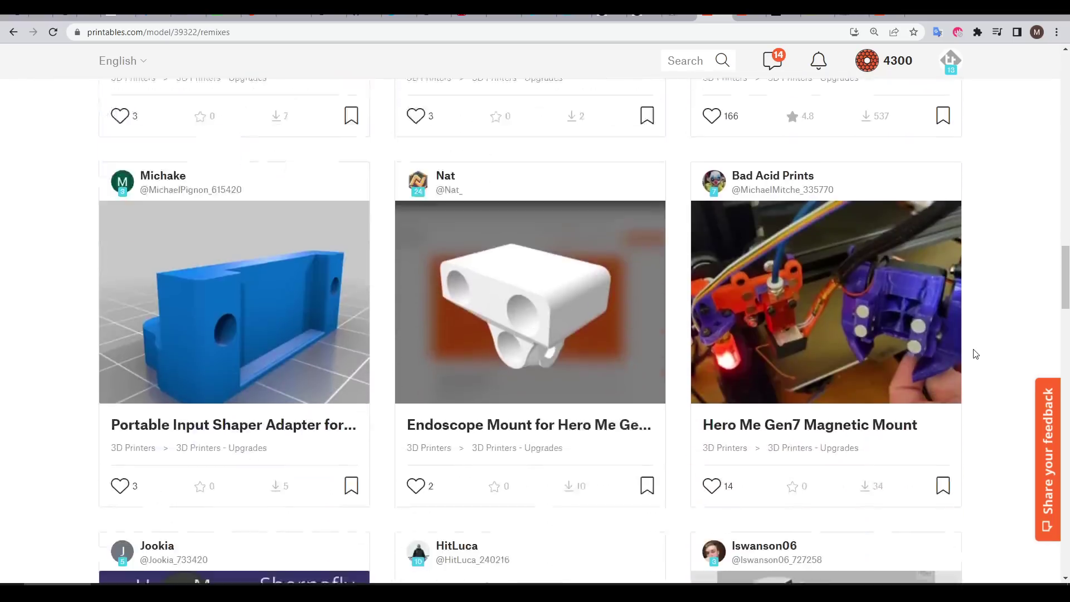
scroll(975, 354, "down", 5)
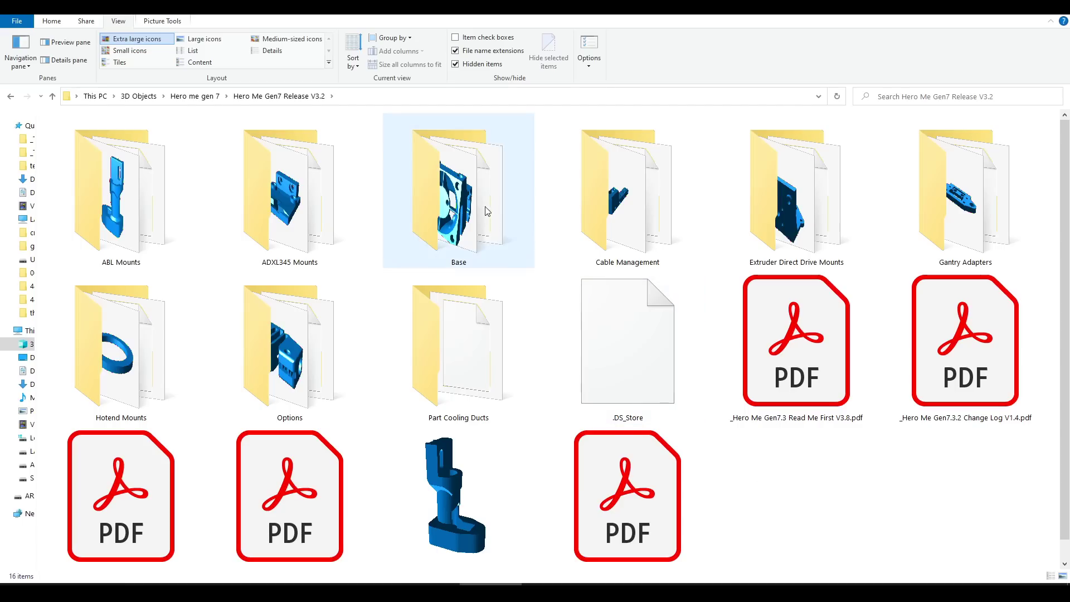
Open the Base folder of the Hero Me Gen7 release to view its parts.
double_click(458, 195)
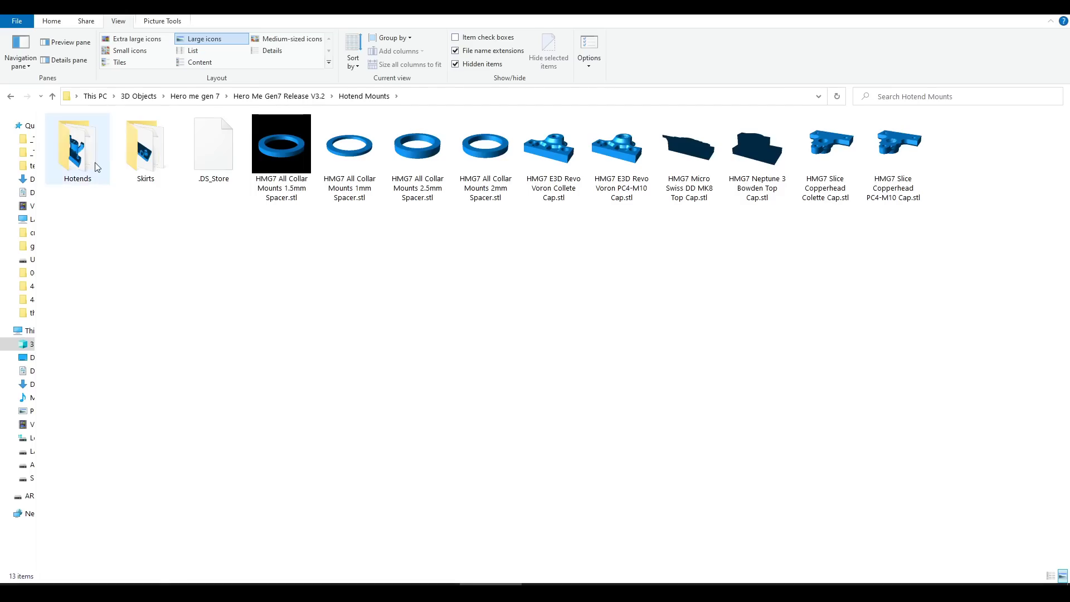
Look inside Hotends, then open ABL Mounts and select HMG7.3 Euclid Probe Left Mount.stl.
double_click(78, 148)
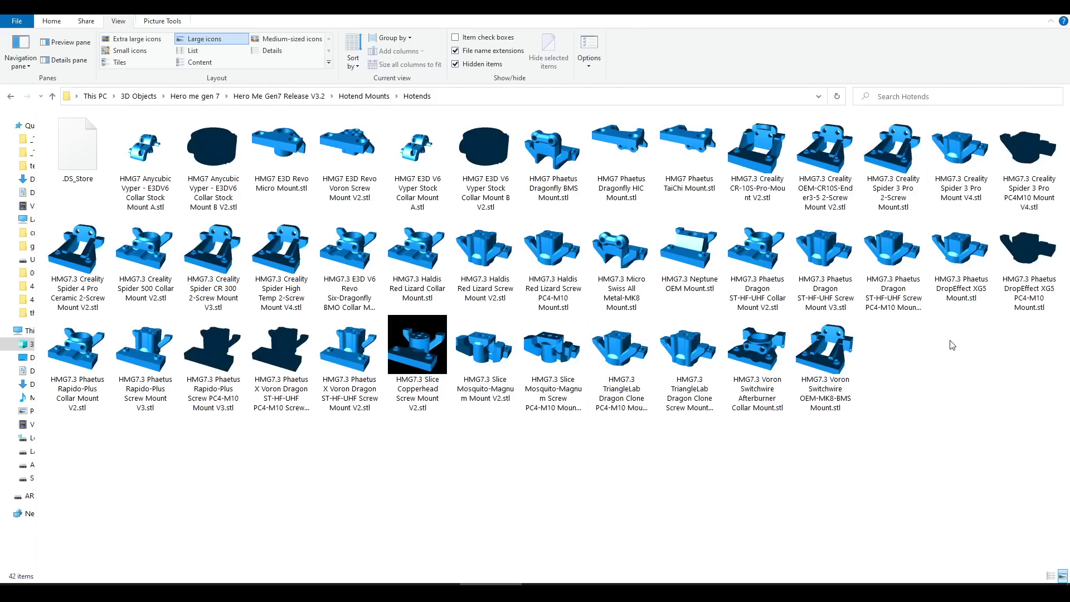
key("alt+Left")
double_click(172, 186)
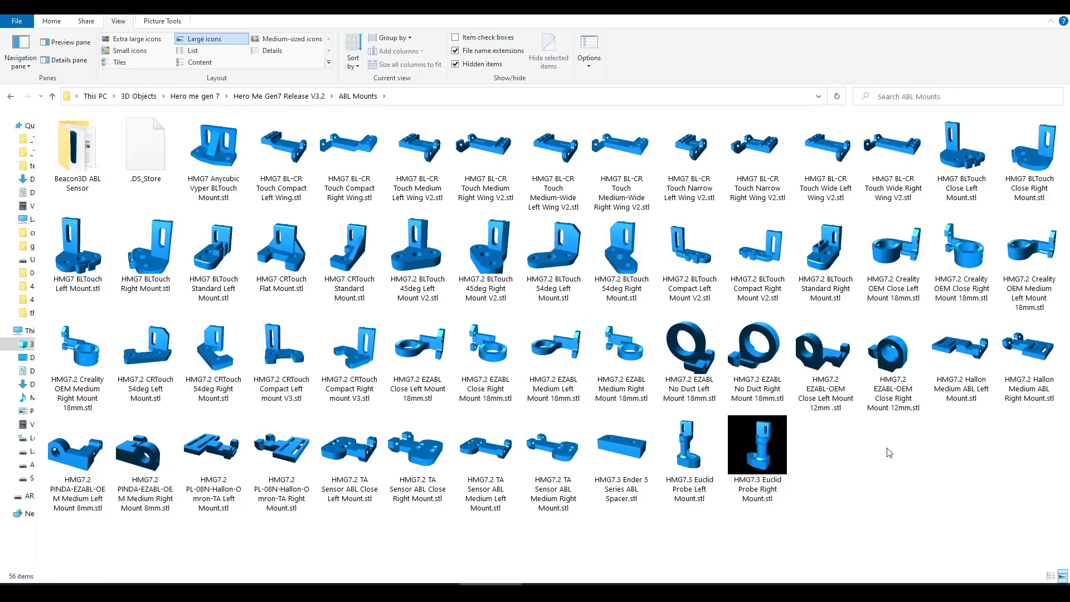
left_click(702, 453)
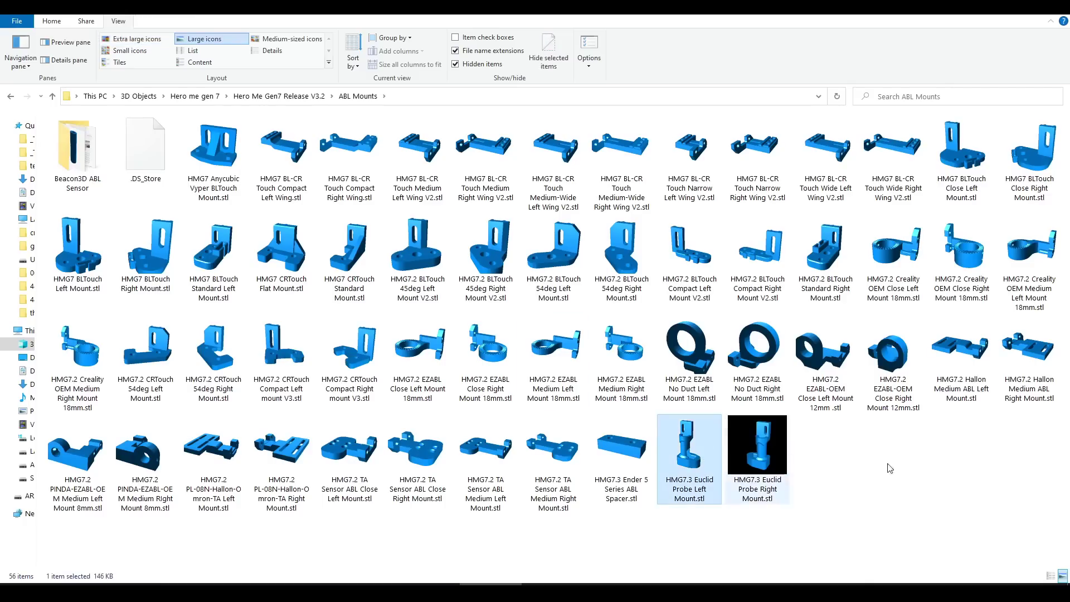
Back in the release folder, select Cable Management and ADXL345 Mounts, then open Options.
key("alt+Left")
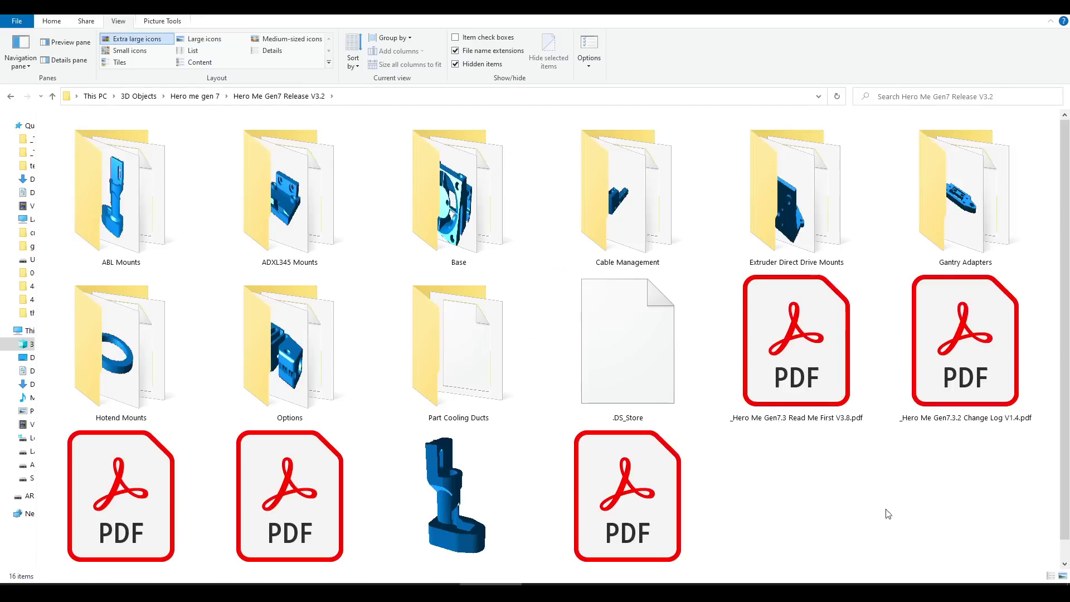
left_click(643, 225)
left_click(309, 173)
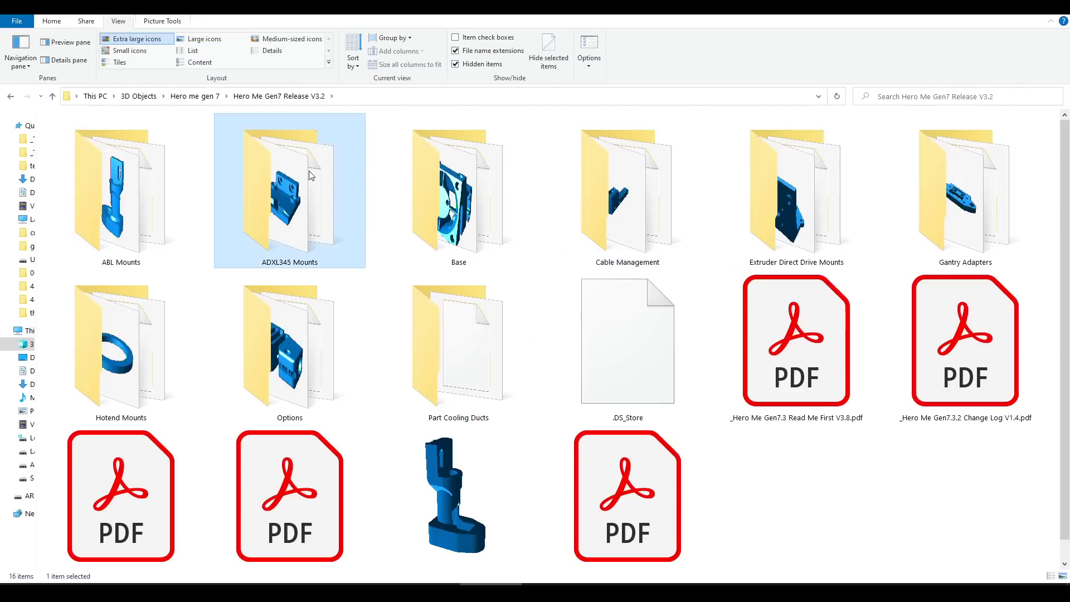
double_click(323, 296)
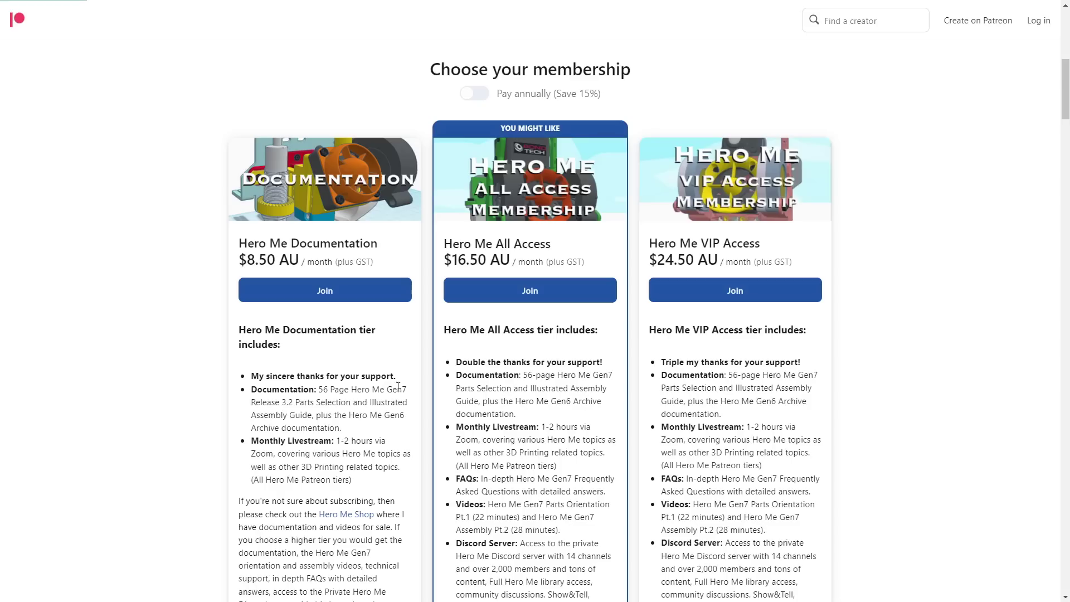
Highlight the 56 Page documentation line and the All Access tier's Support bullet.
left_click_drag(320, 387, 408, 389)
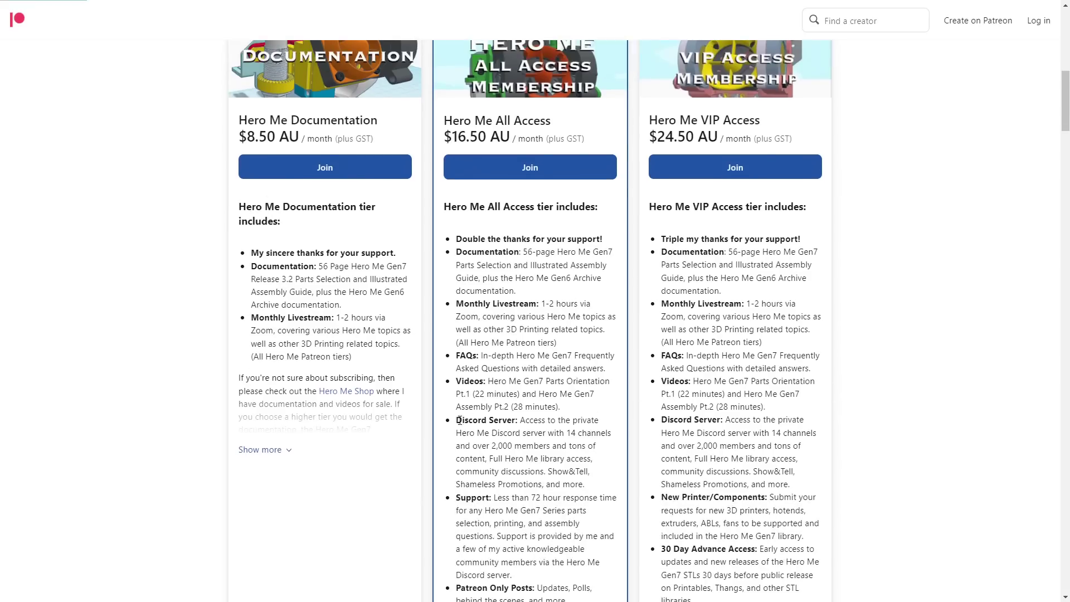
left_click_drag(455, 497, 533, 581)
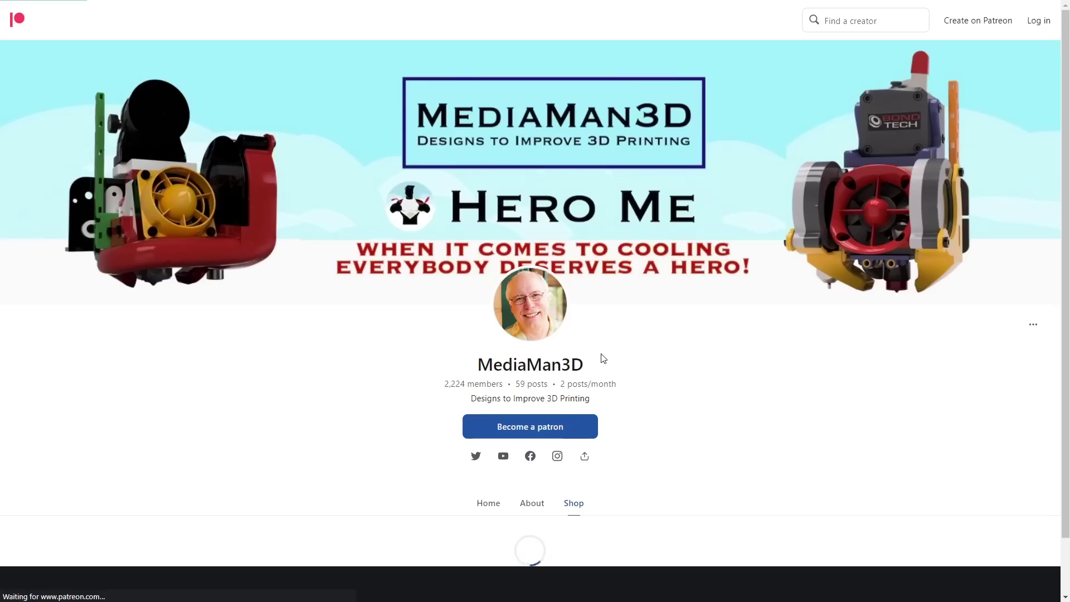
scroll(824, 364, "down", 5)
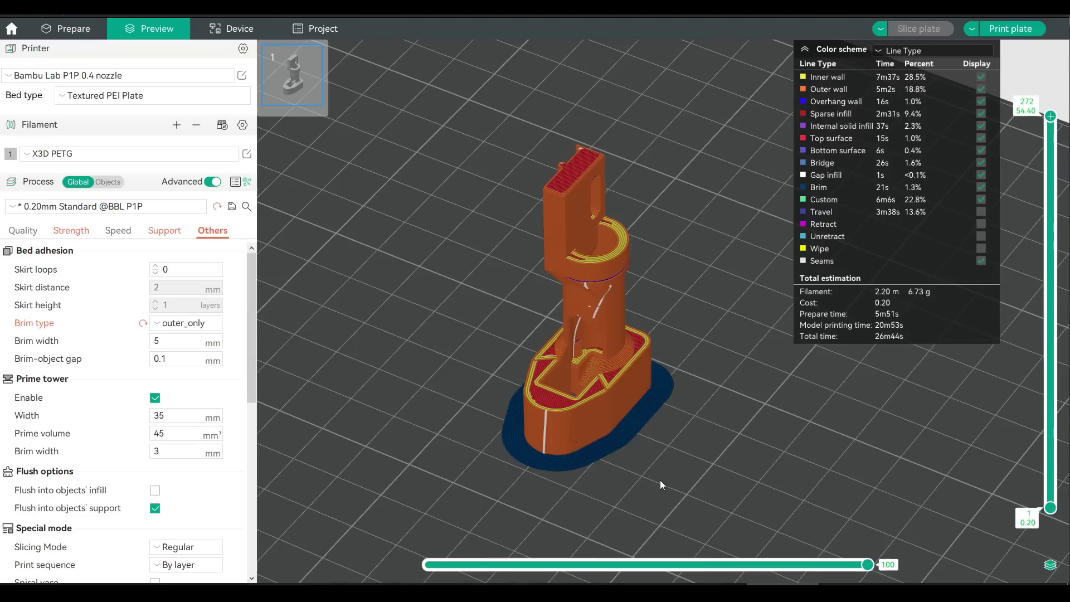
Orbit the sliced bracket in Preview to inspect it from other sides.
left_click_drag(660, 486, 836, 434)
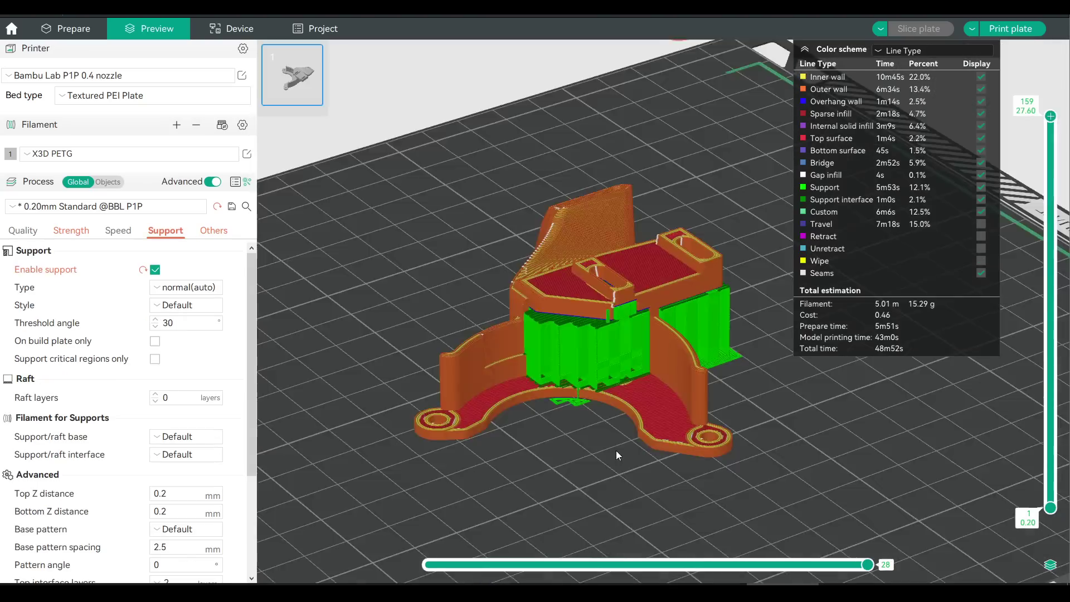
mouse_move(616, 450)
left_mouse_down()
mouse_move(634, 458)
mouse_move(636, 447)
mouse_move(623, 458)
left_mouse_up()
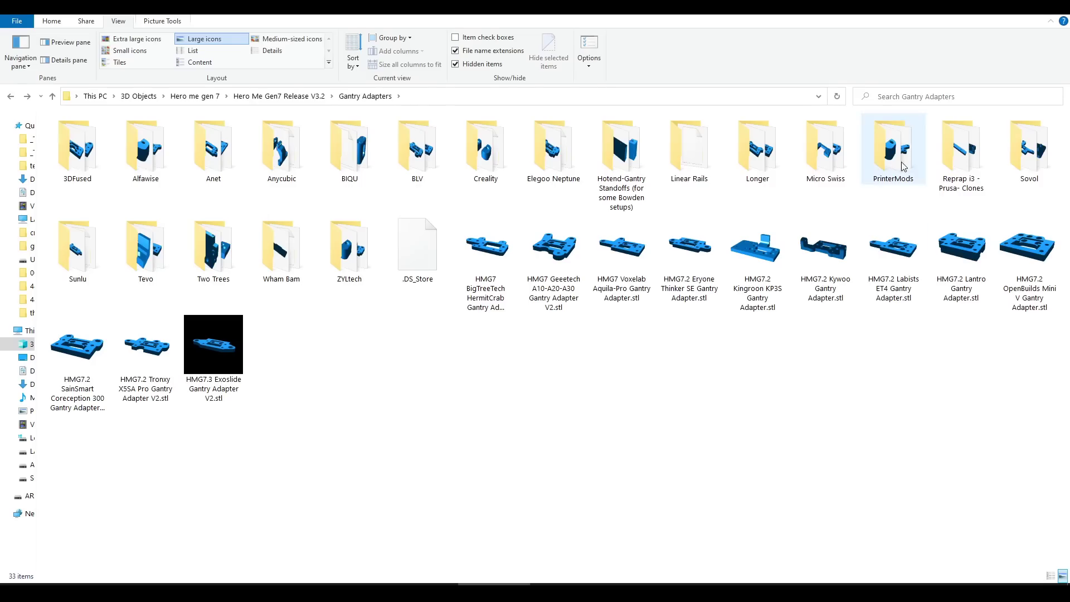
Open Gantry Adapters' PrinterMods folder to see its STL files.
double_click(904, 167)
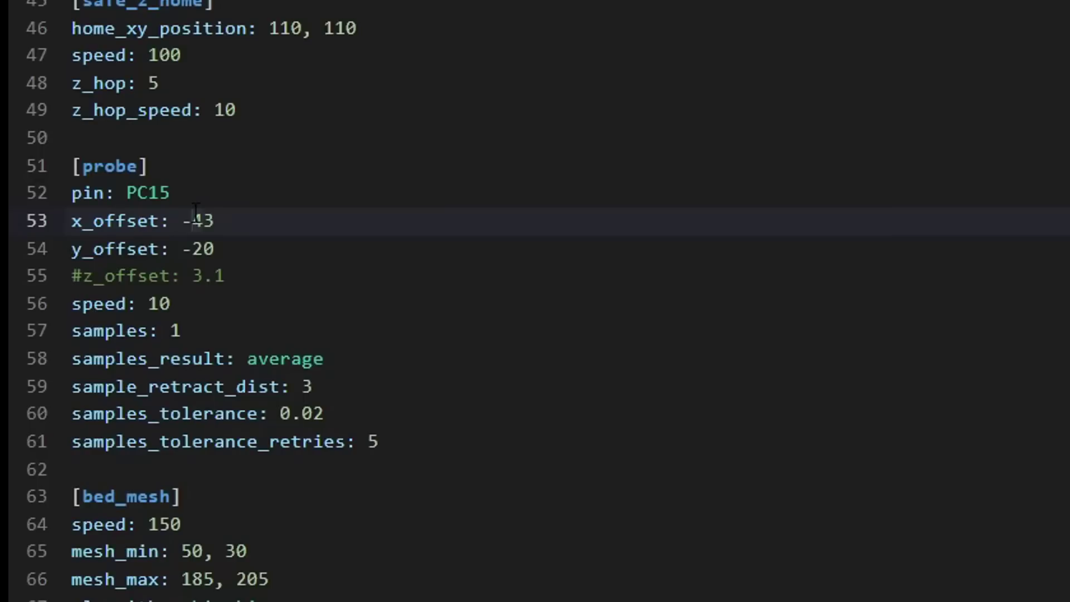
Finish the probe offset edit, then lower the nozzle 1 mm twice, 7.705 to 5.705.
left_click(203, 248)
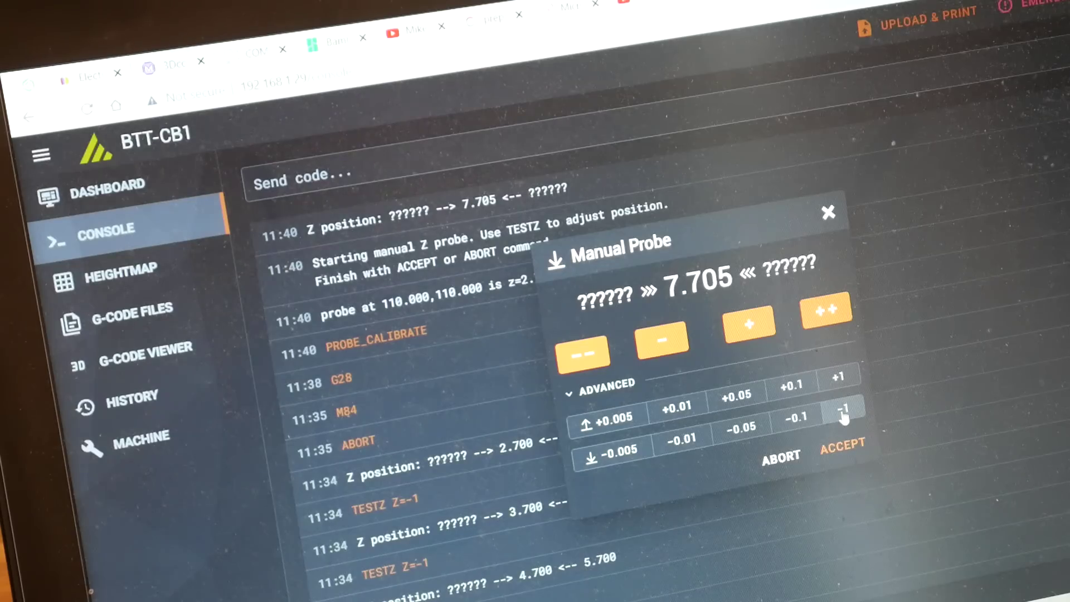
left_click(843, 414)
left_click(842, 413)
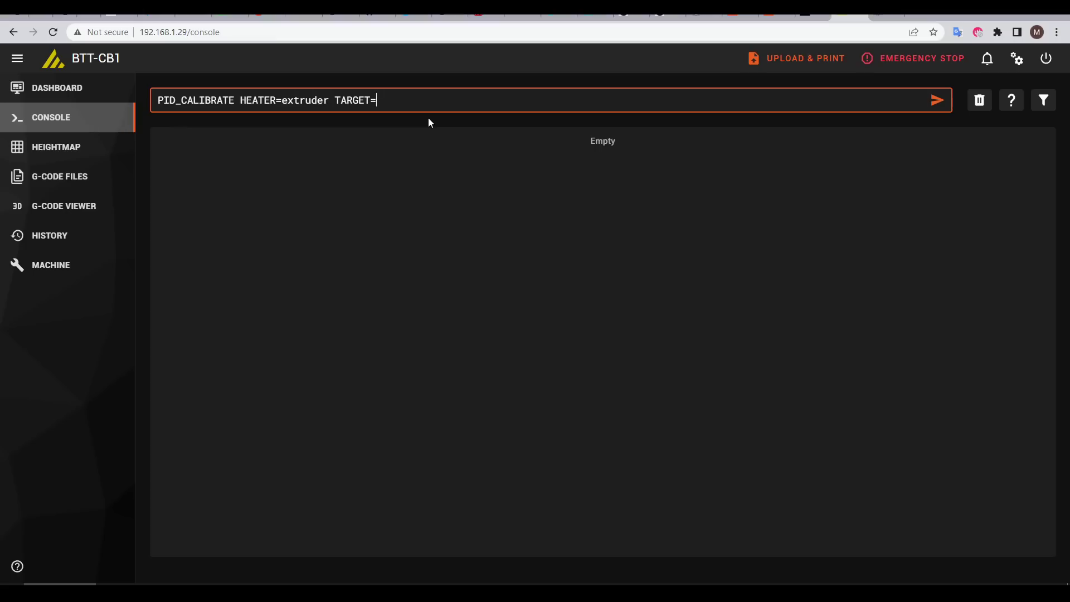
Send PID_CALIBRATE HEATER=extruder TARGET=220 from the Mainsail console.
type("220")
key("Return")
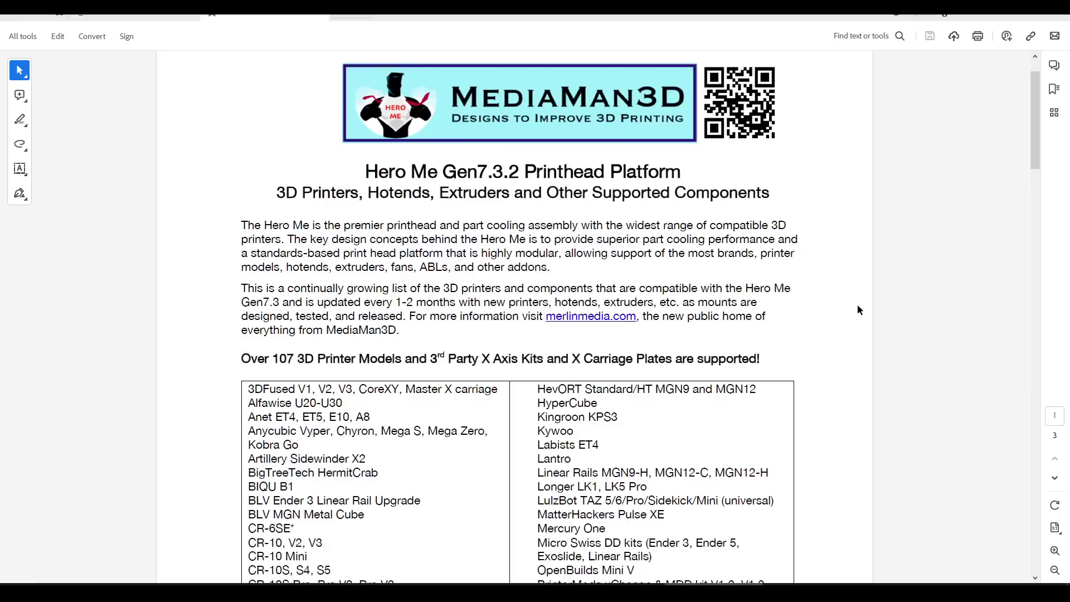
Scroll the Hero Me Gen7.3.2 PDF past the printer table to page 2's hotend and extruder lists.
scroll(856, 305, "down", 7)
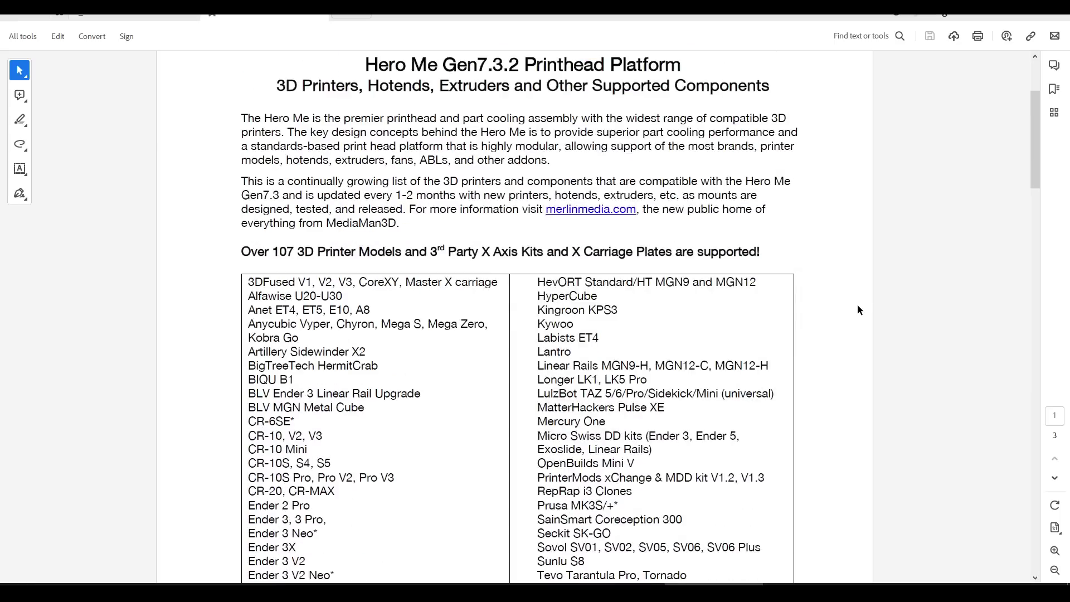
scroll(855, 313, "down", 7)
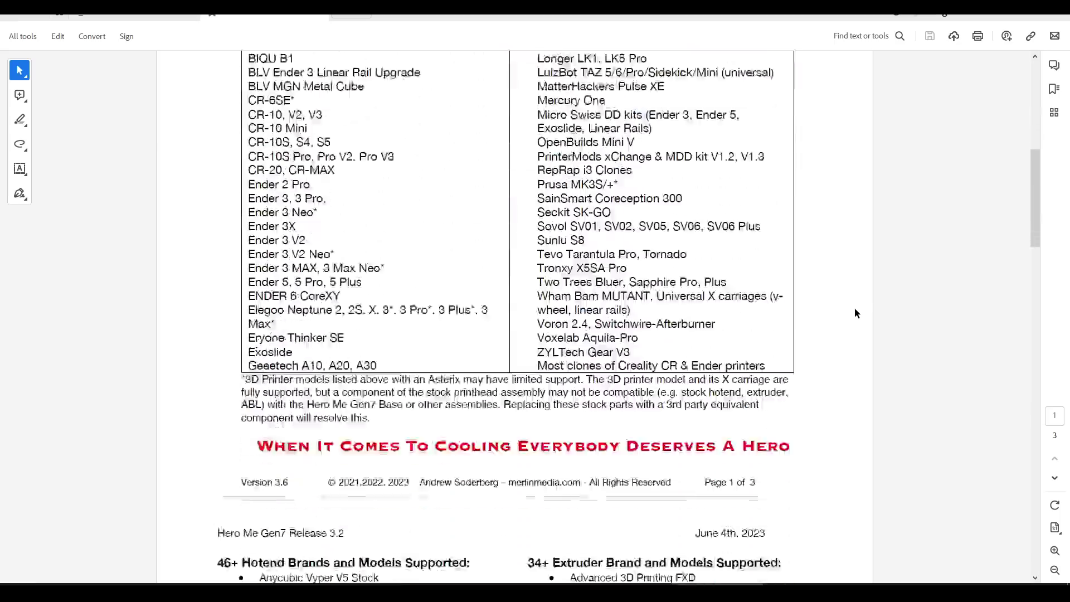